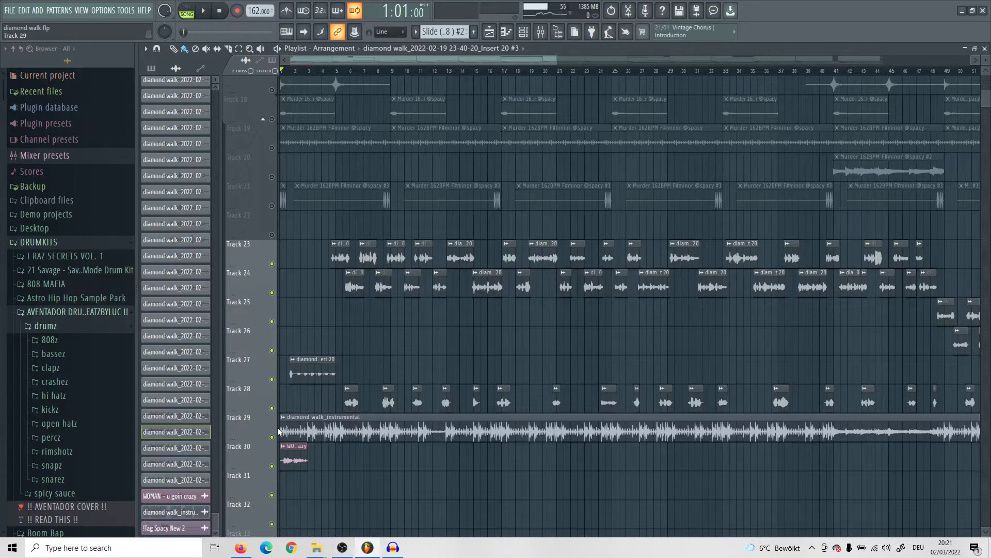
- Preview Insert 21's effect chain in the mixer, then play and stop the song
{"action": "left_click", "coordinate": [541, 31]}
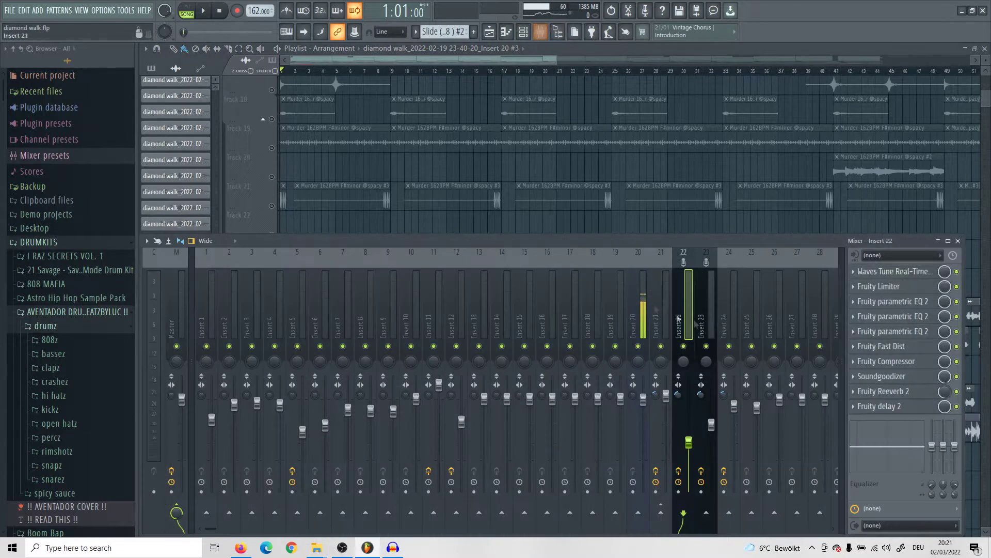
{"action": "left_click", "coordinate": [668, 301]}
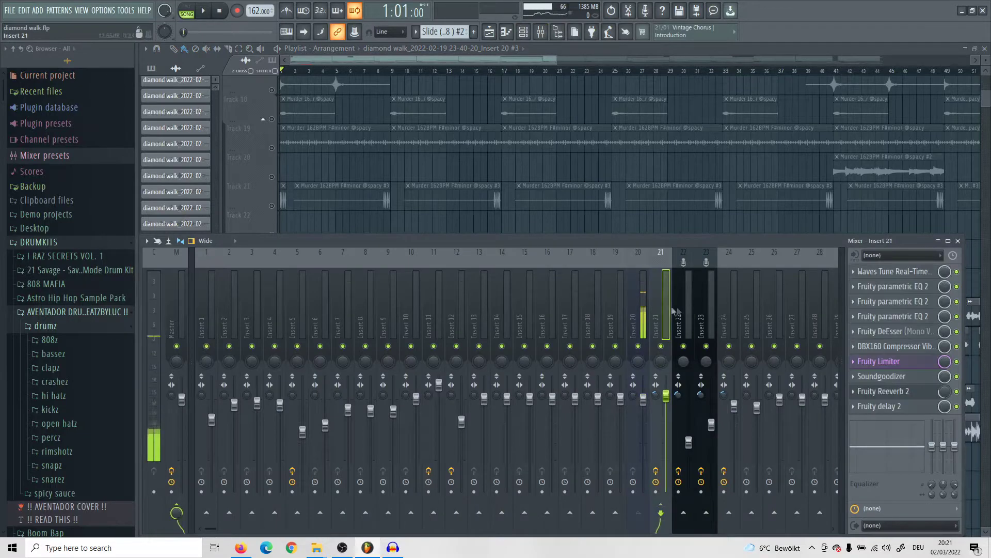
{"action": "left_click", "coordinate": [568, 233]}
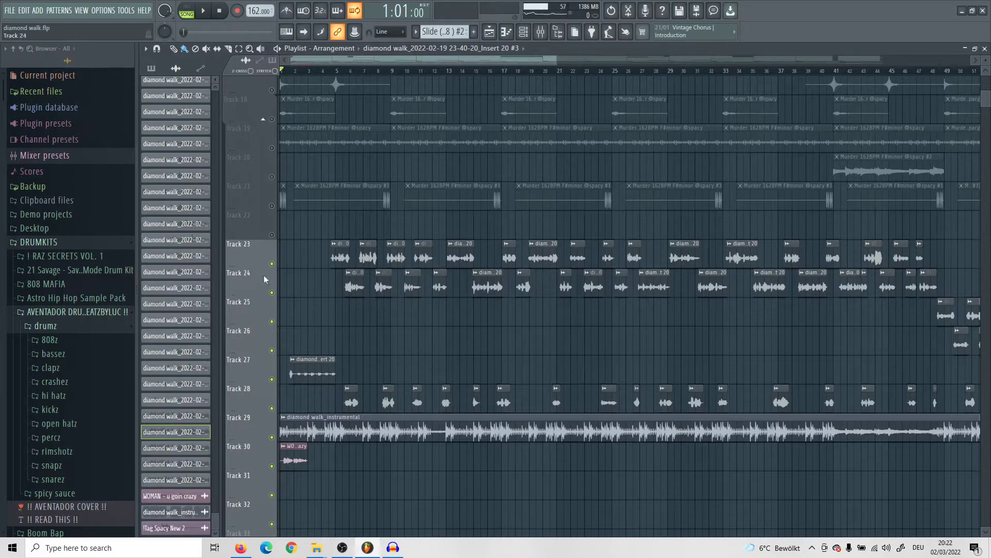
{"action": "scroll", "coordinate": [310, 353], "scroll_direction": "up", "scroll_amount": 3}
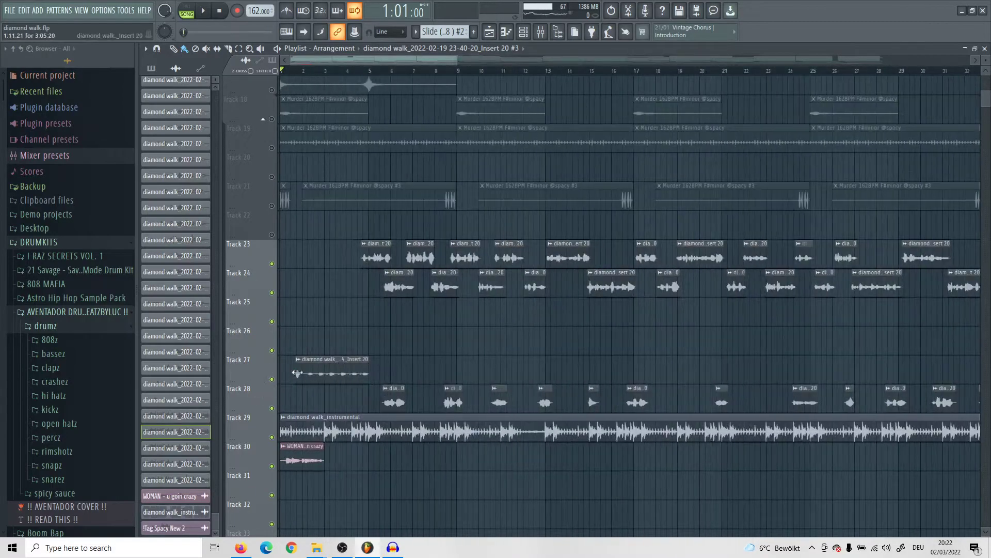
{"action": "scroll", "coordinate": [334, 352], "scroll_direction": "down", "scroll_amount": 3}
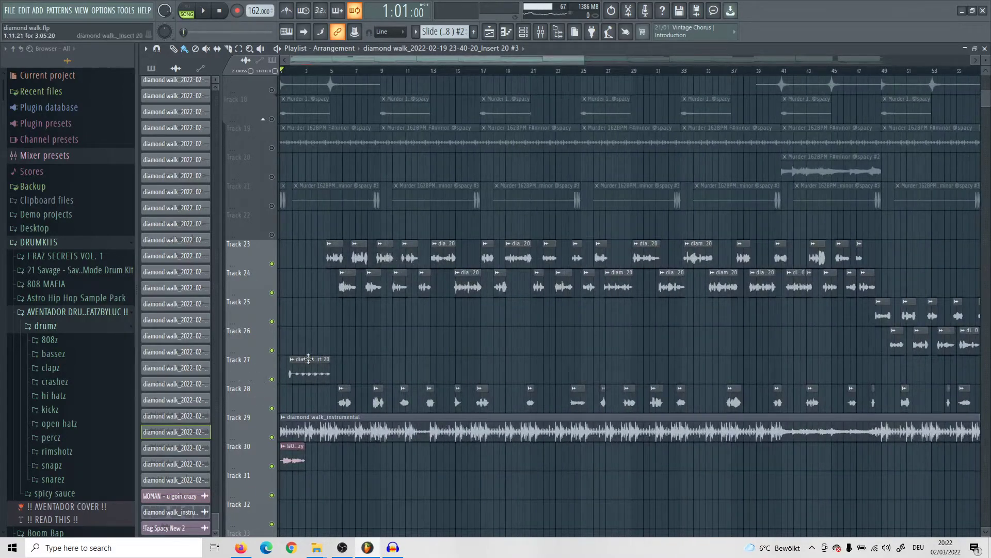
{"action": "key", "text": "space"}
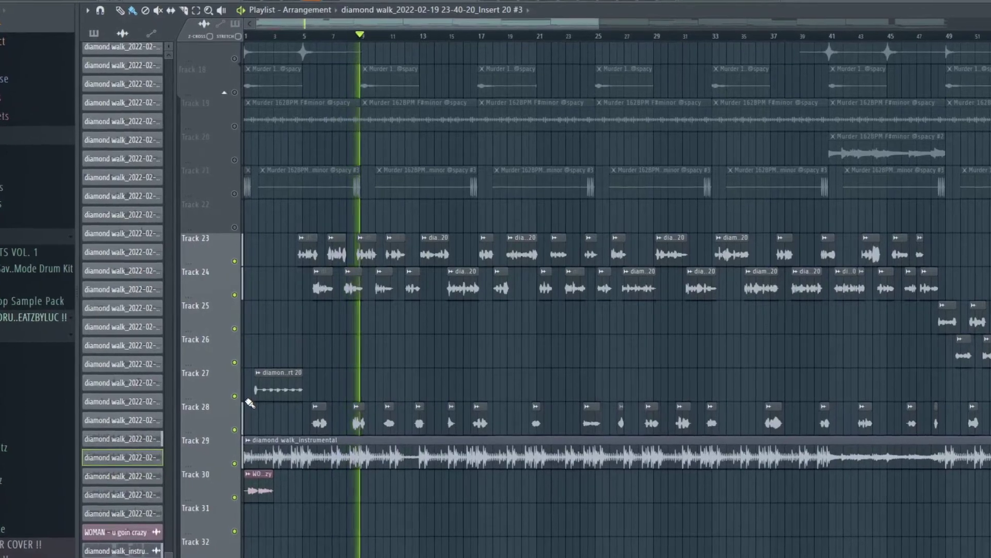
{"action": "scroll", "coordinate": [426, 347], "scroll_direction": "up", "scroll_amount": 3, "text": "ctrl"}
{"action": "key", "text": "space"}
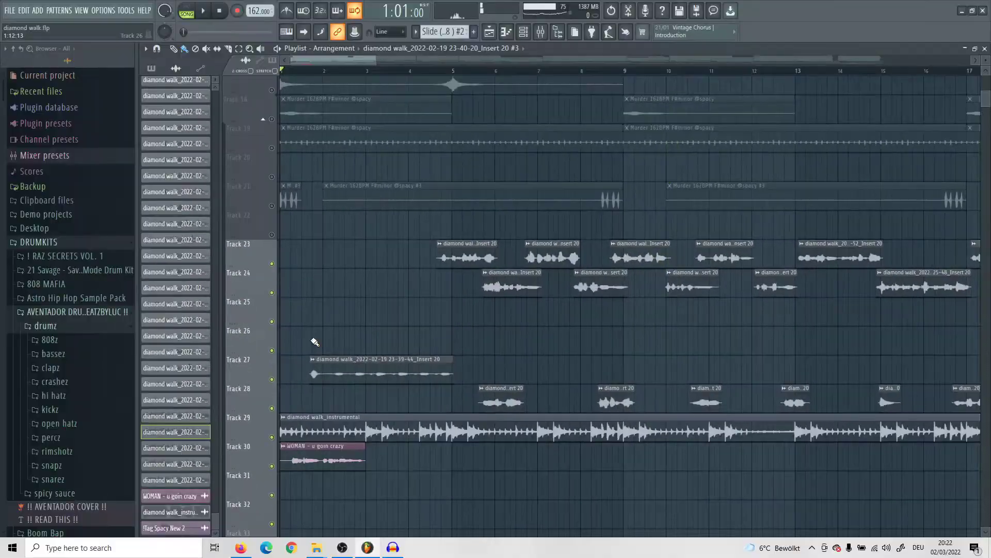
- Play the song from bar 4, stopping with Insert 21's mixer chain showing
{"action": "left_click", "coordinate": [408, 68]}
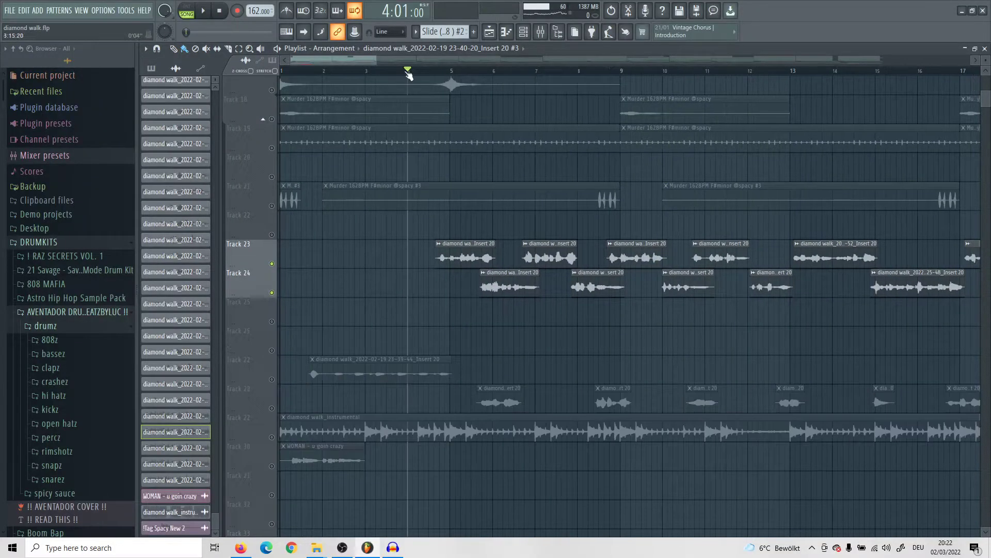
{"action": "left_click", "coordinate": [557, 31]}
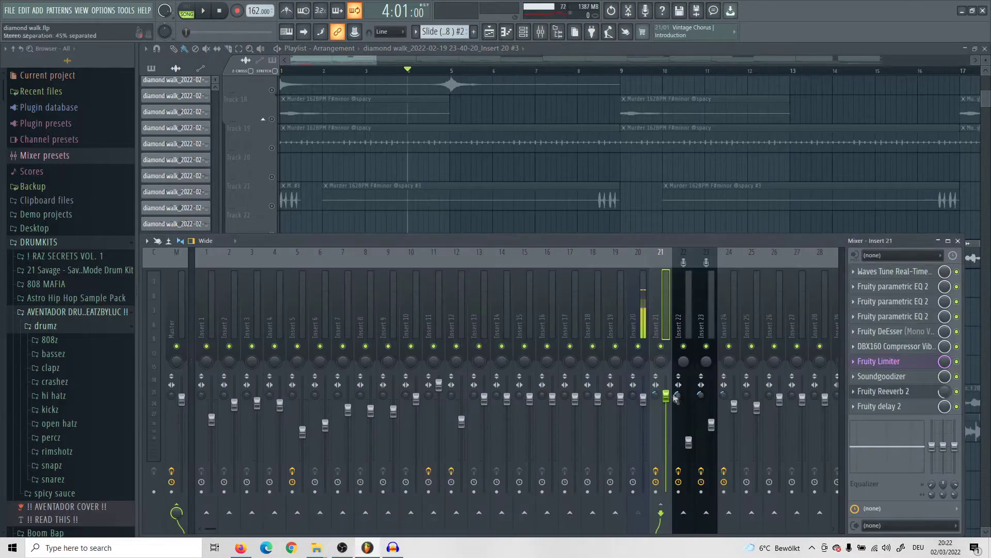
{"action": "key", "text": "F9"}
{"action": "key", "text": "space"}
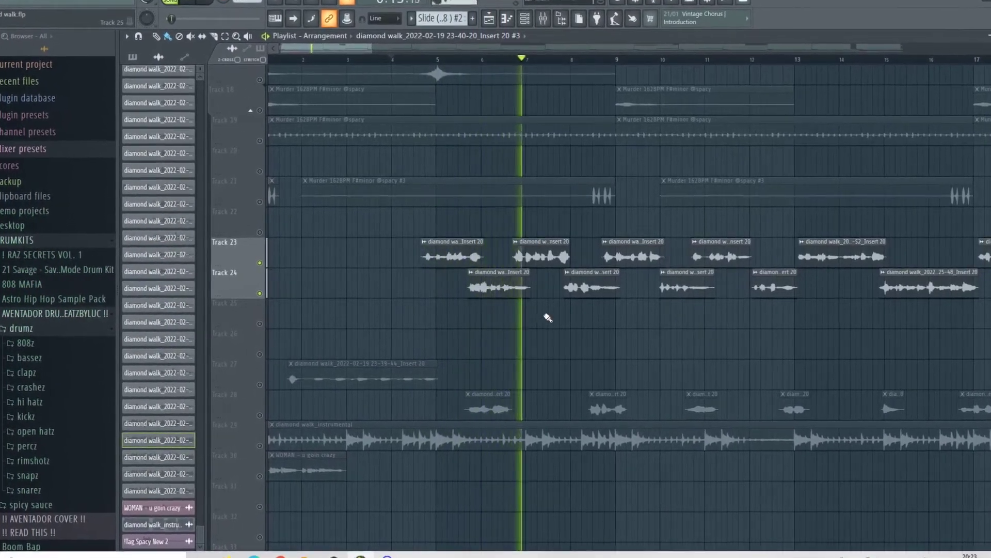
{"action": "left_click", "coordinate": [547, 12]}
{"action": "key", "text": "space"}
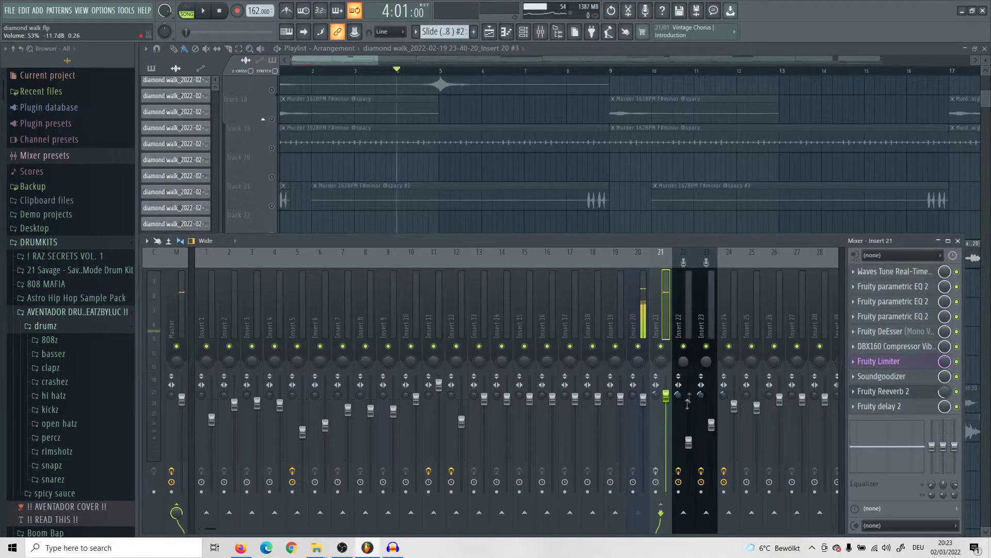
- Inspect Waves Tune's F natural minor pitch-correction settings on Insert 21, then close it
{"action": "left_click", "coordinate": [891, 271]}
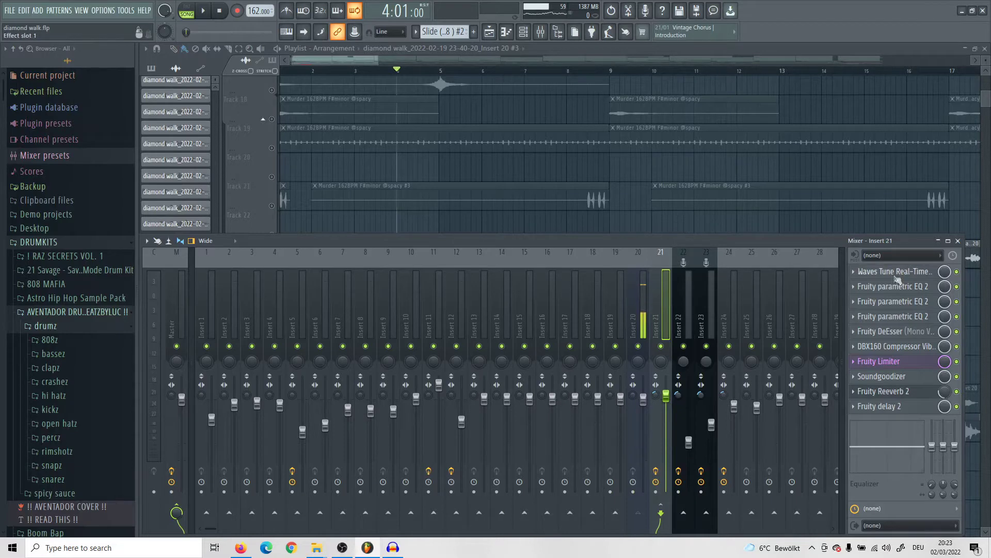
{"action": "left_click_drag", "start_coordinate": [737, 52], "coordinate": [610, 49]}
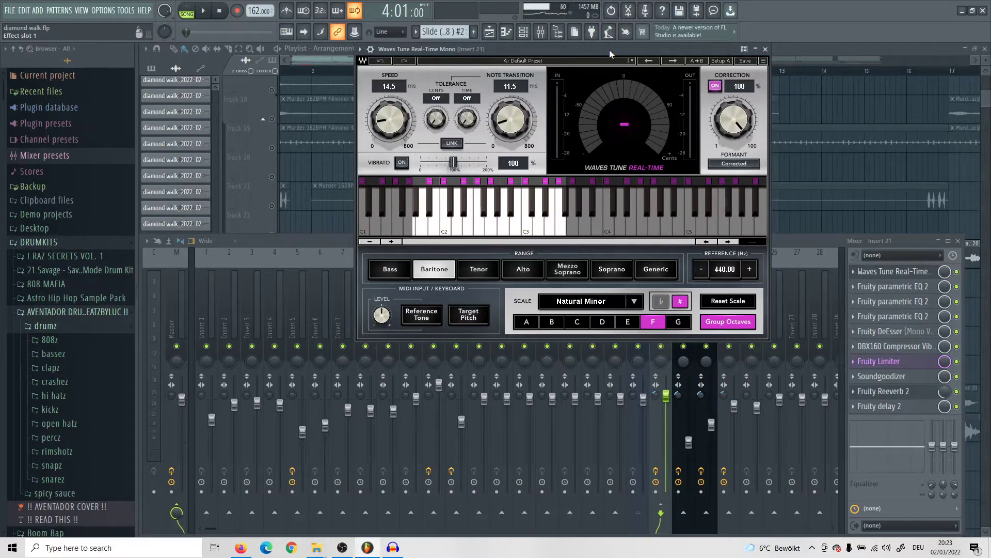
{"action": "left_click_drag", "start_coordinate": [610, 50], "coordinate": [634, 64]}
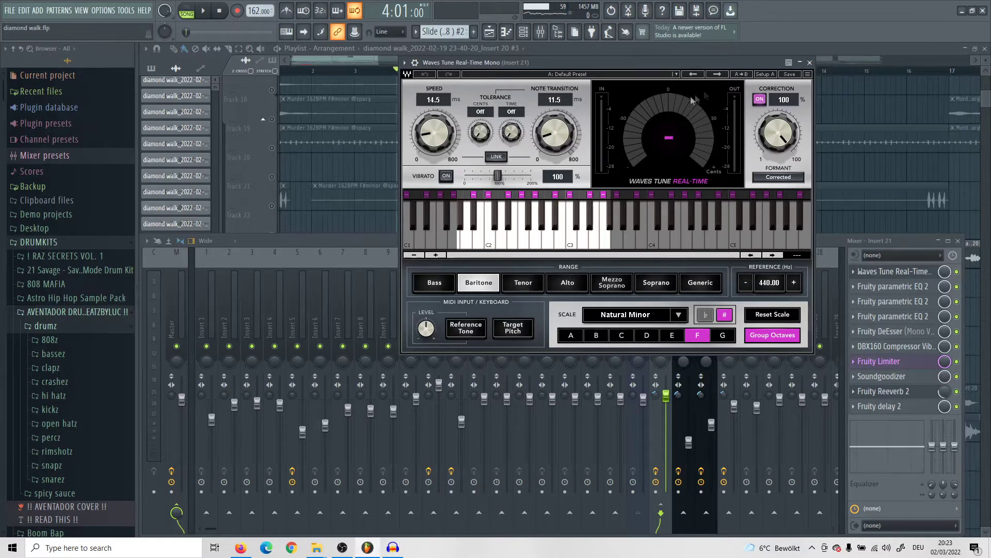
{"action": "left_click", "coordinate": [809, 62]}
- Inspect the first Fruity Parametric EQ 2 curve, including band 6, then close it
{"action": "left_click", "coordinate": [891, 289]}
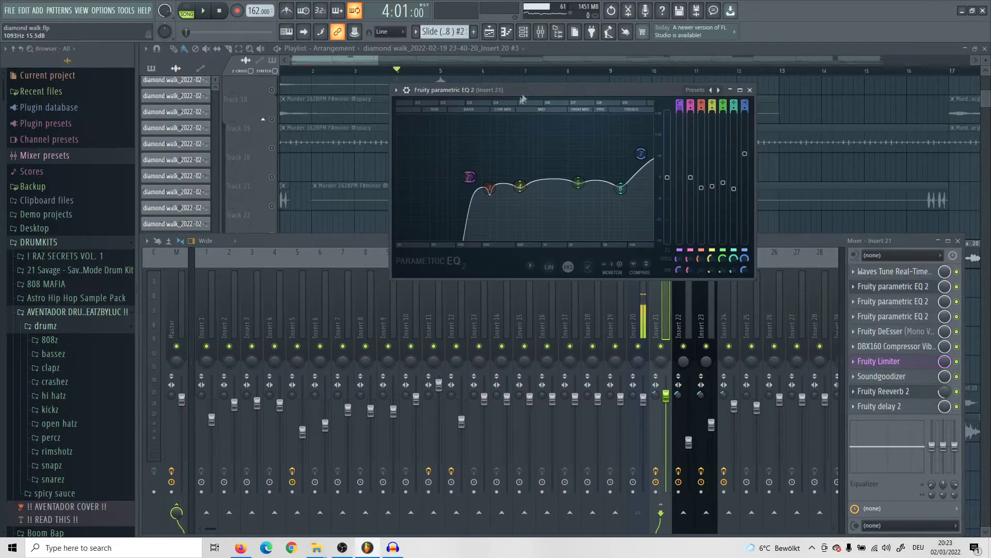
{"action": "left_click_drag", "start_coordinate": [558, 89], "coordinate": [598, 91]}
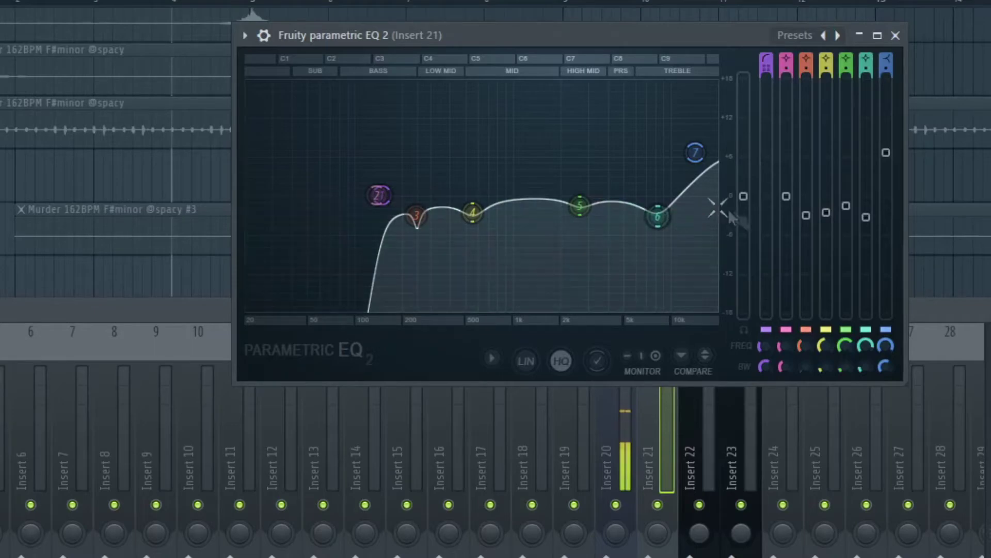
{"action": "left_click", "coordinate": [660, 221]}
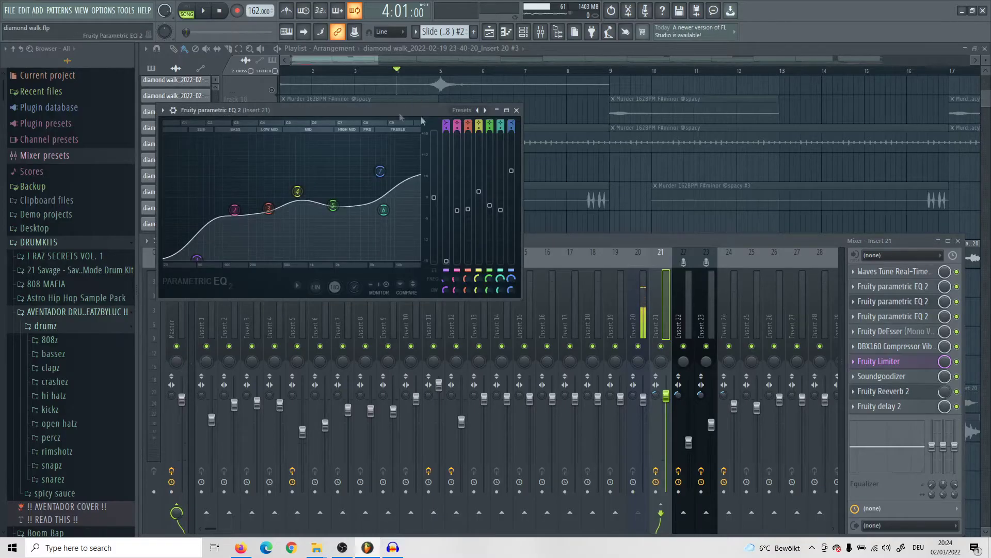
{"action": "left_click_drag", "start_coordinate": [349, 114], "coordinate": [745, 134]}
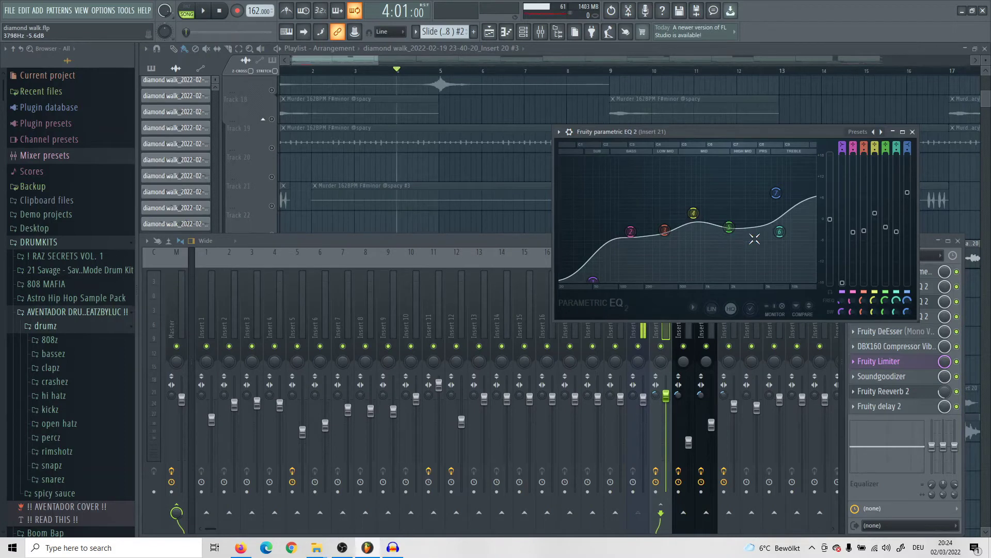
{"action": "left_click", "coordinate": [913, 133]}
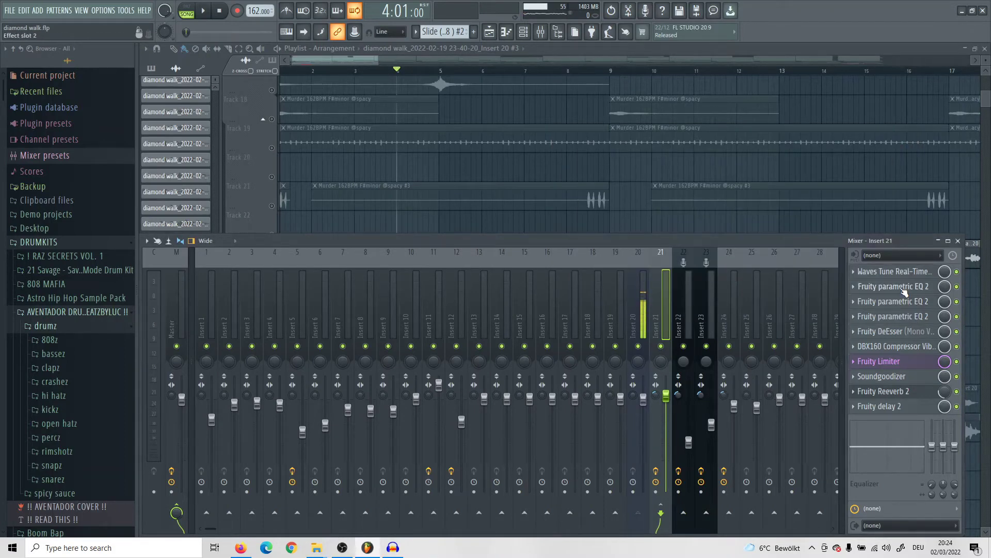
- Review the remaining Fruity Parametric EQ 2 curves in the vocal chain
{"action": "left_click", "coordinate": [902, 287]}
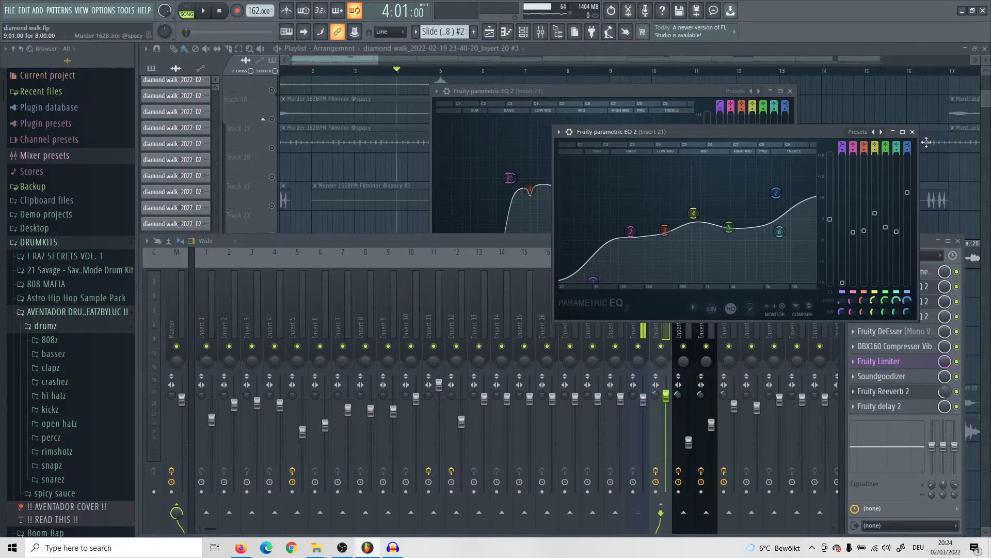
{"action": "left_click", "coordinate": [913, 133]}
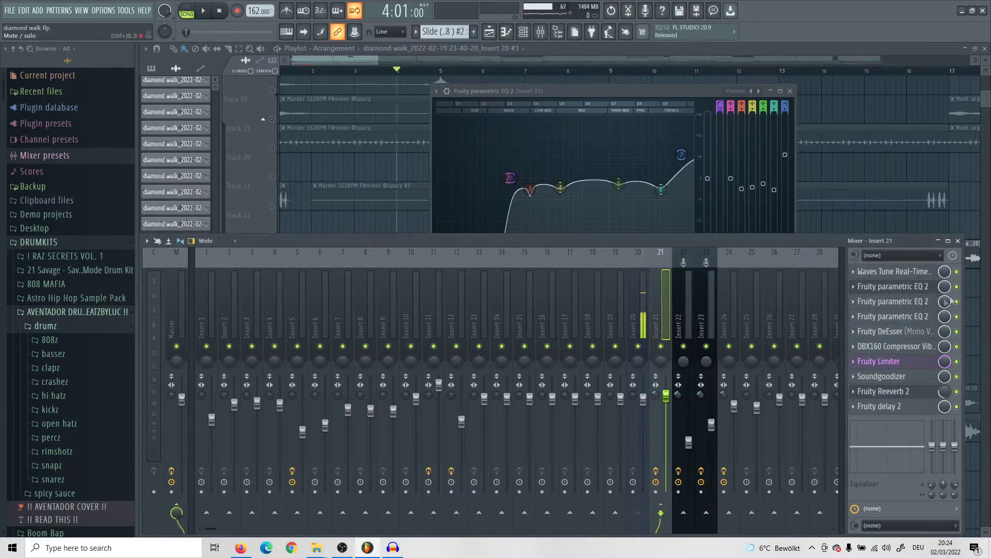
{"action": "left_click_drag", "start_coordinate": [617, 97], "coordinate": [613, 83]}
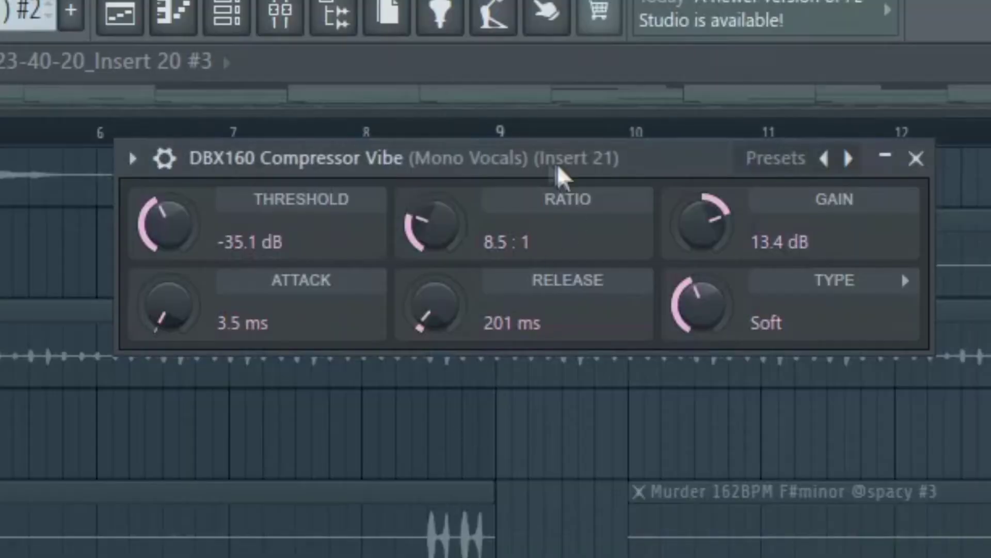
- Review the DBX160 compressor and Fruity Limiter settings on Insert 21
{"action": "left_click_drag", "start_coordinate": [558, 173], "coordinate": [620, 266]}
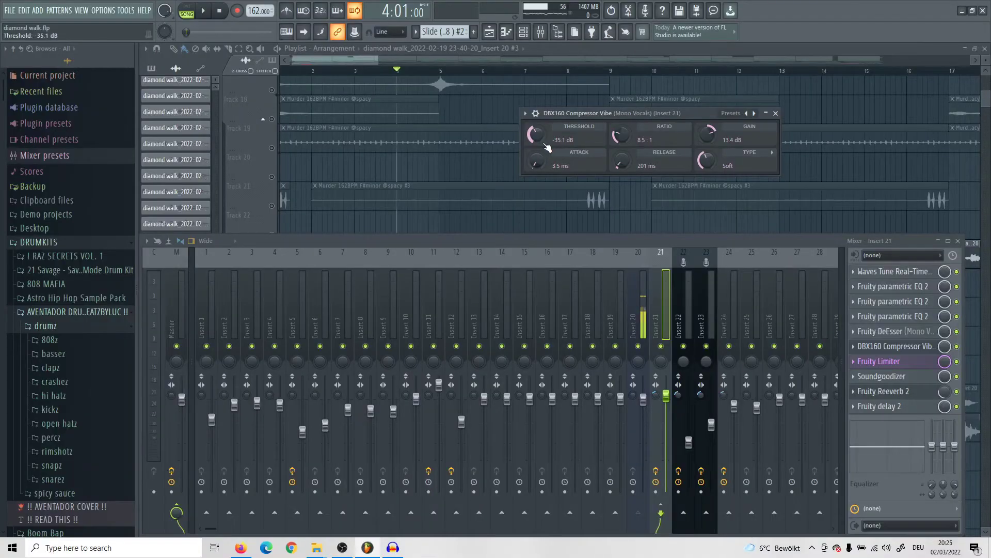
{"action": "left_click", "coordinate": [879, 361]}
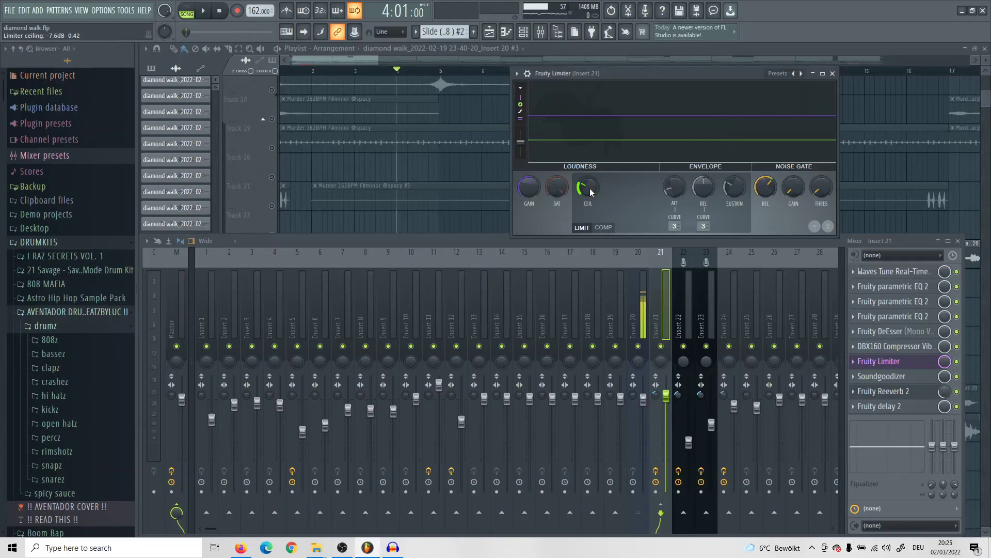
{"action": "left_click", "coordinate": [840, 74]}
- Inspect the Soundgoodizer, Fruity Reeverb 2 and Fruity Delay 2 settings in turn
{"action": "left_click", "coordinate": [900, 378]}
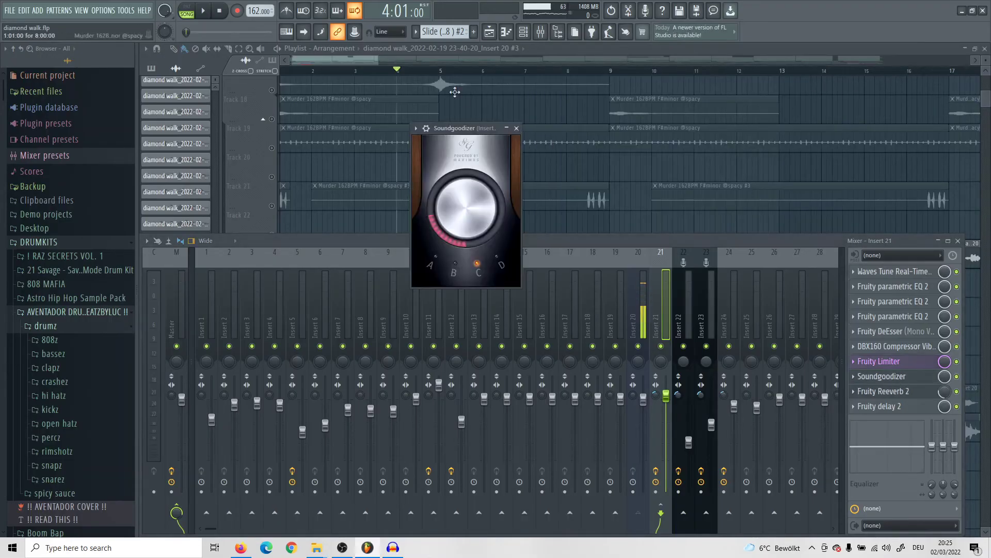
{"action": "left_click_drag", "start_coordinate": [464, 127], "coordinate": [556, 110]}
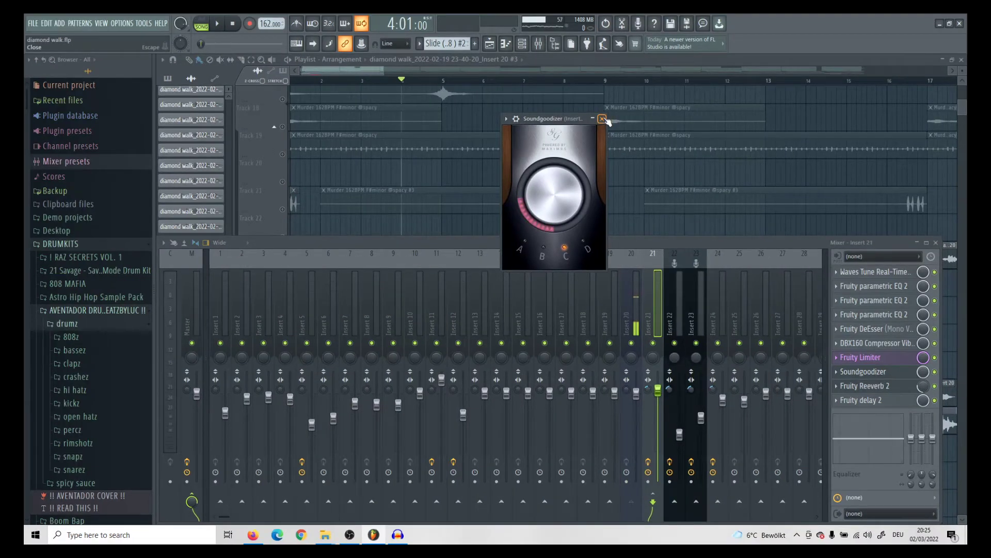
{"action": "left_click", "coordinate": [603, 120]}
{"action": "left_click", "coordinate": [891, 386]}
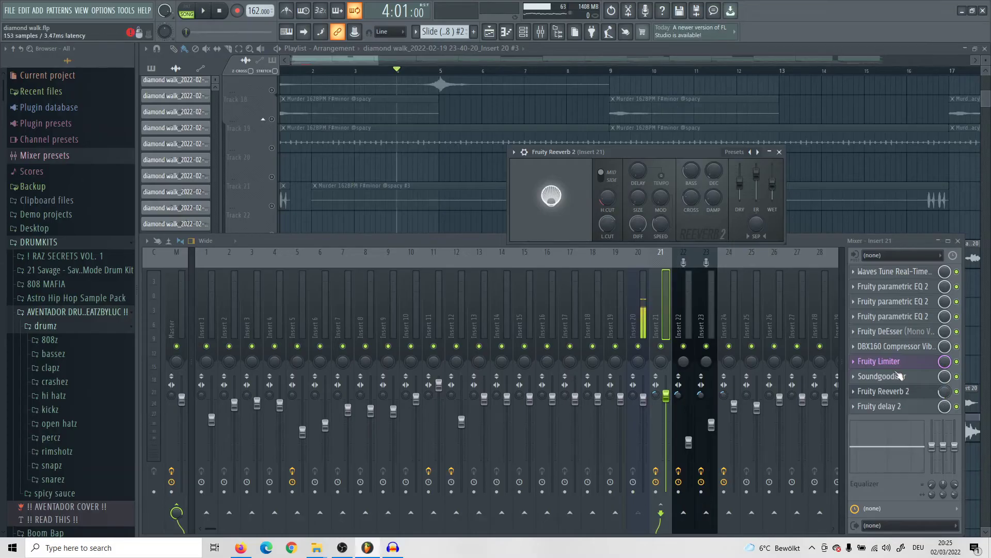
{"action": "left_click", "coordinate": [883, 406]}
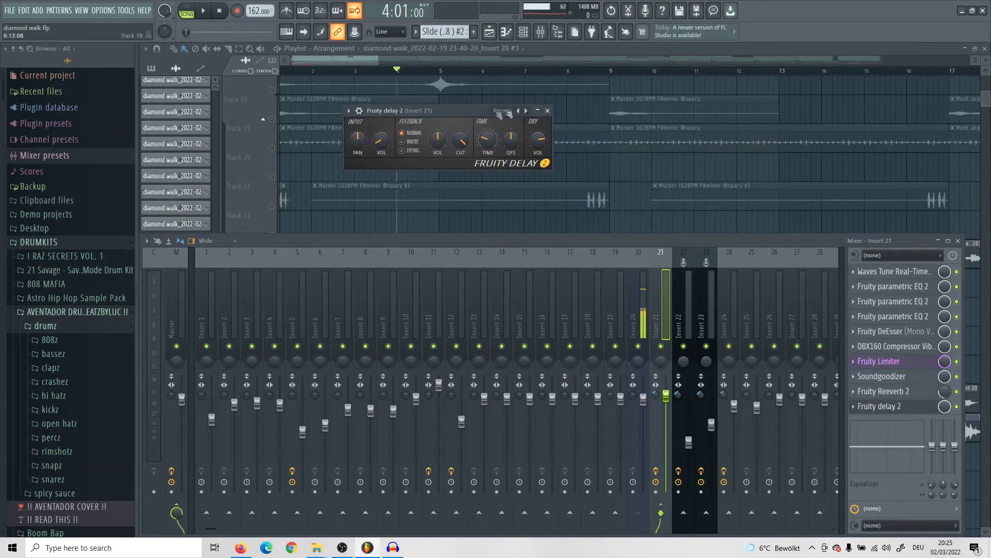
{"action": "left_click_drag", "start_coordinate": [503, 112], "coordinate": [595, 127]}
- Close the delay window, hide the mixer, and play the full vocal arrangement
{"action": "left_click", "coordinate": [638, 124]}
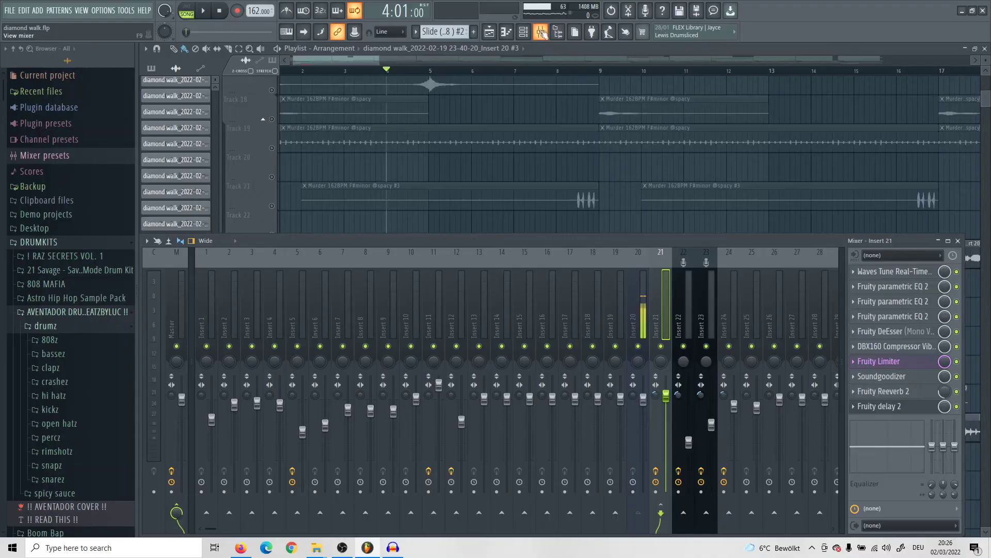
{"action": "left_click", "coordinate": [879, 406]}
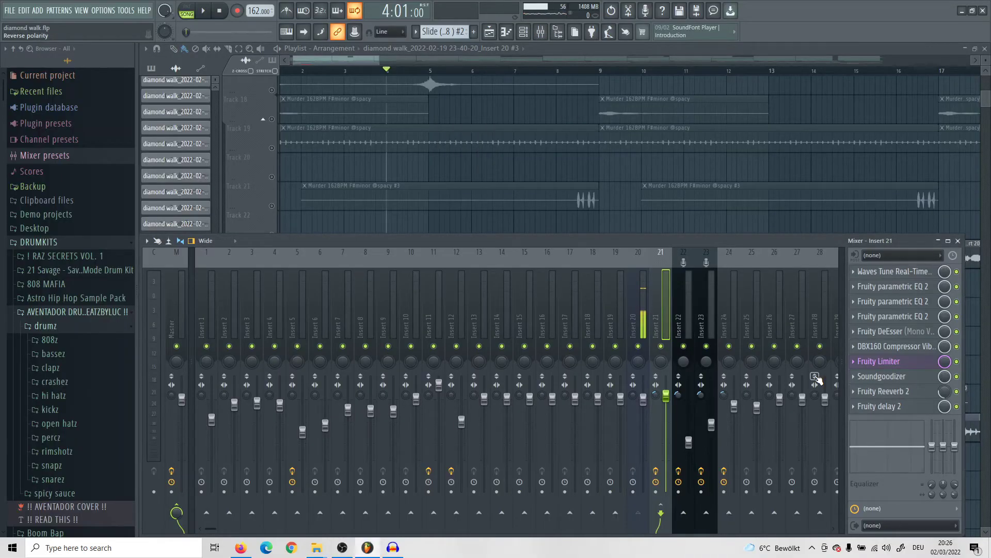
{"action": "key", "text": "F9"}
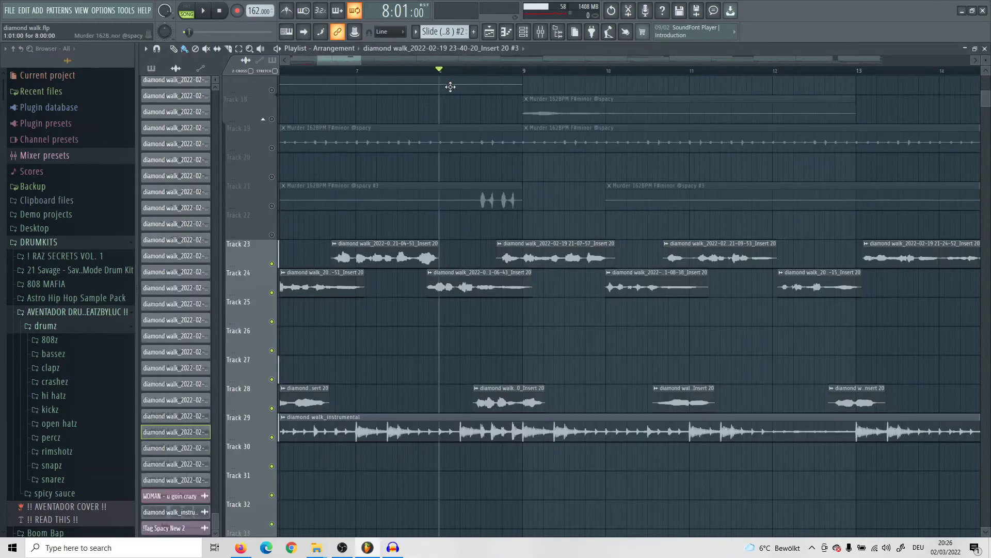
{"action": "key", "text": "space"}
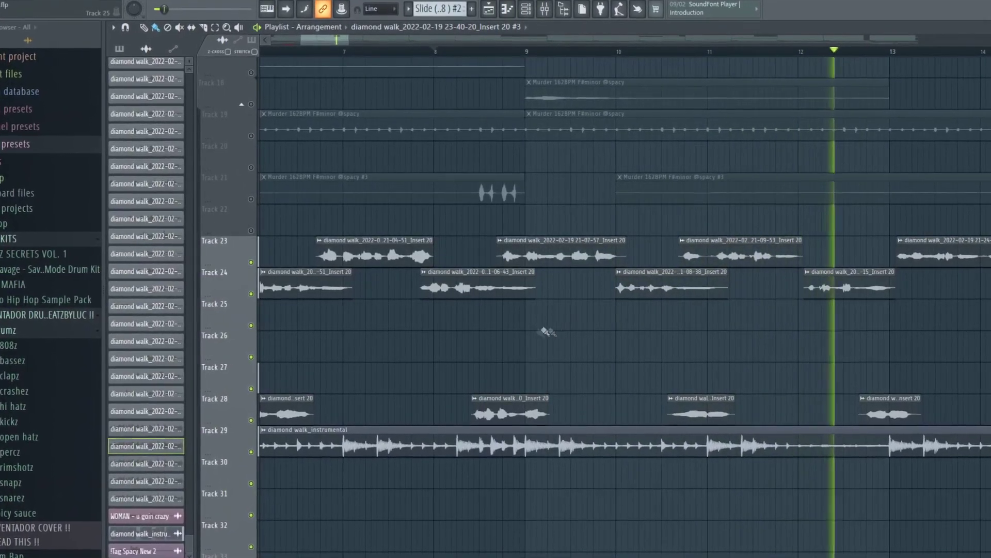
{"action": "scroll", "coordinate": [639, 373], "scroll_direction": "down", "scroll_amount": 5}
{"action": "scroll", "coordinate": [405, 390], "scroll_direction": "down", "scroll_amount": 3}
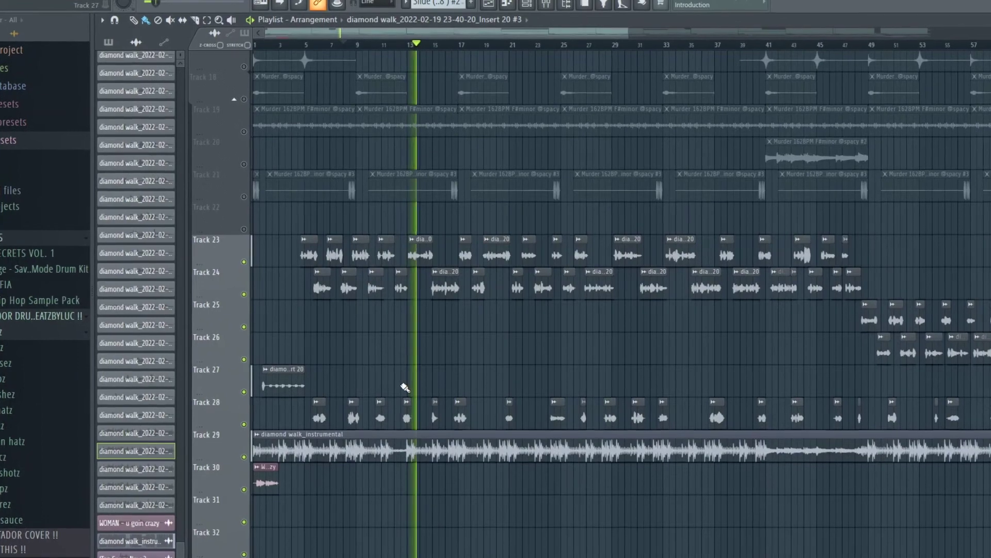
{"action": "scroll", "coordinate": [404, 390], "scroll_direction": "down", "scroll_amount": 3}
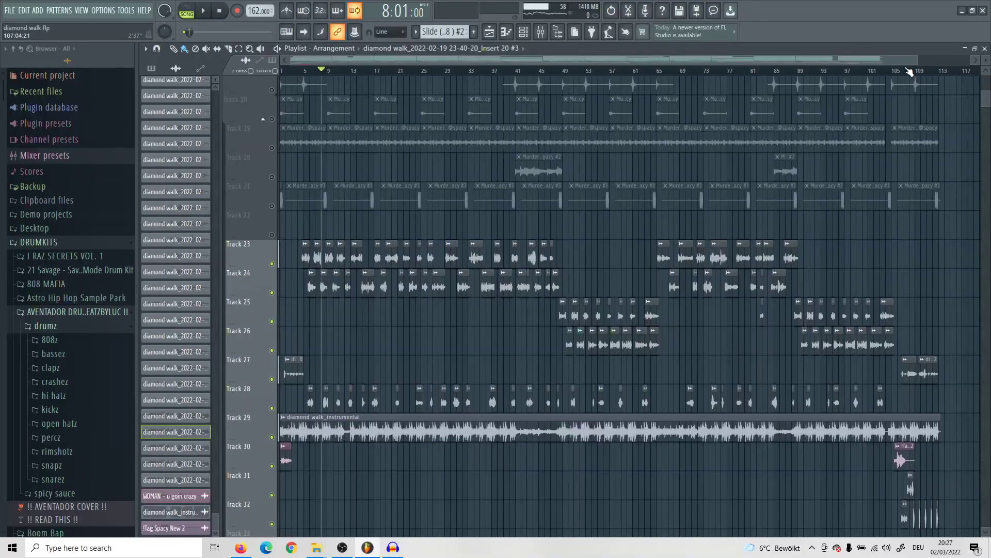